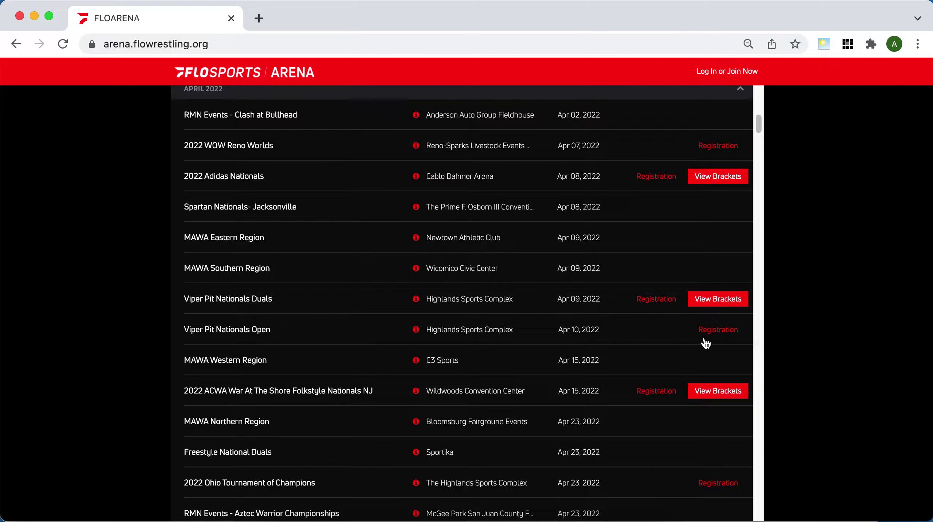
Step: Open registration for the Viper Pit Nationals Open from the events list
click(717, 329)
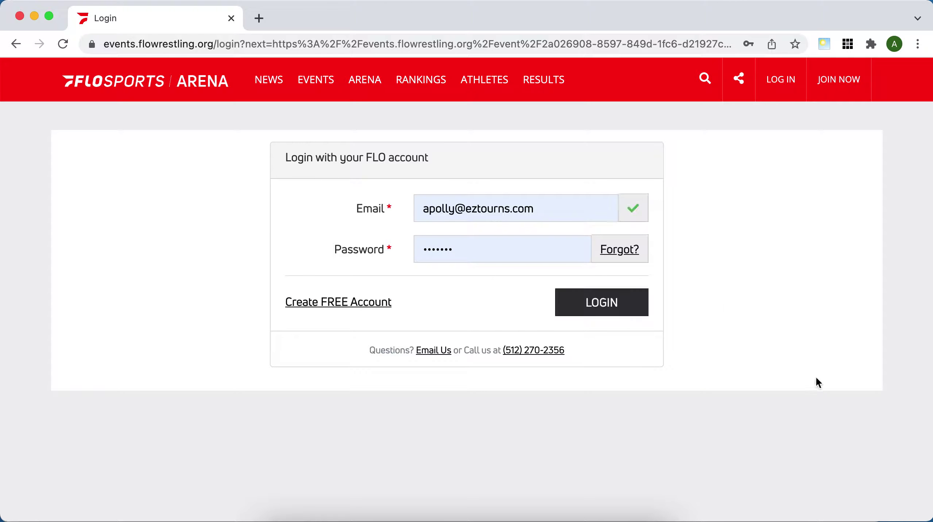
Step: Log in, dismiss the password and event-details notices, and proceed as a parent
click(602, 302)
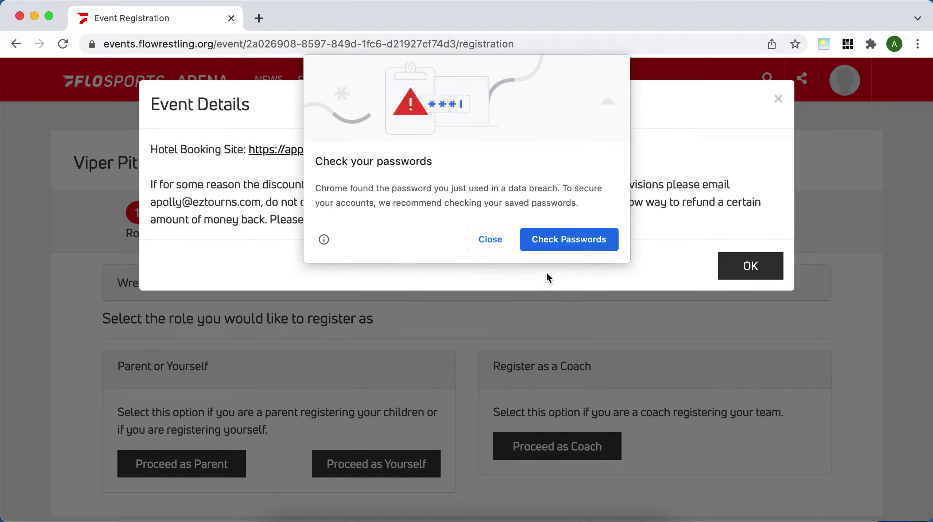
click(489, 238)
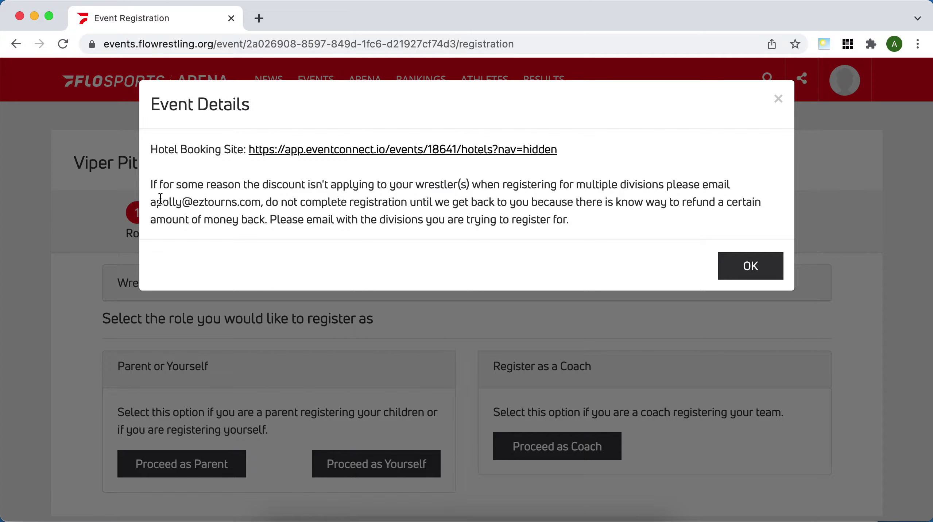
click(756, 271)
click(182, 463)
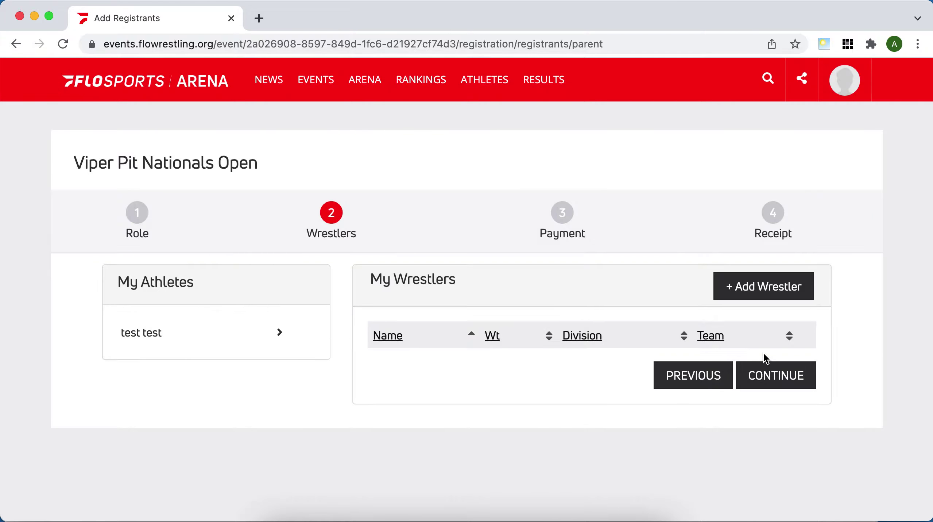
Step: Add test test with team Test, weight 40 and record 10-2 in Girls Freestyle 5th Grade & Under
click(165, 338)
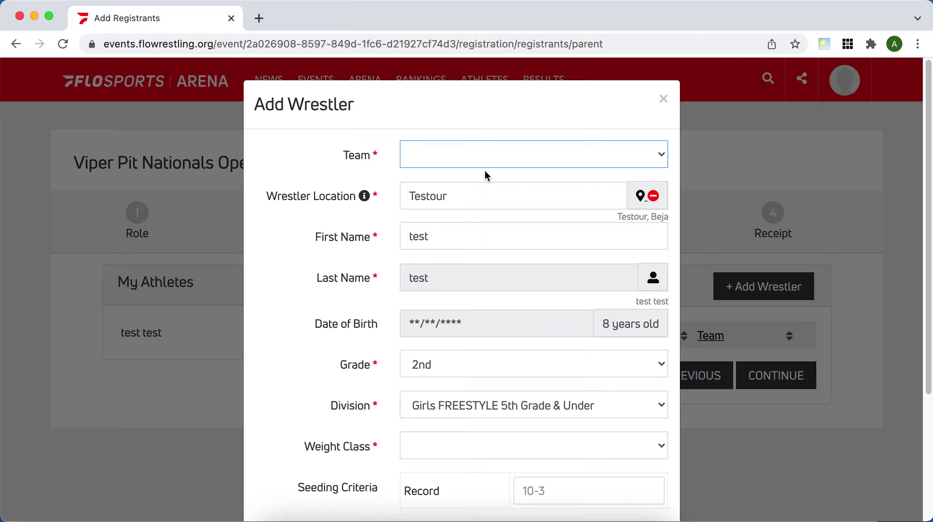
click(483, 154)
click(452, 287)
scroll(579, 320, down, 3)
click(438, 372)
click(442, 368)
click(523, 412)
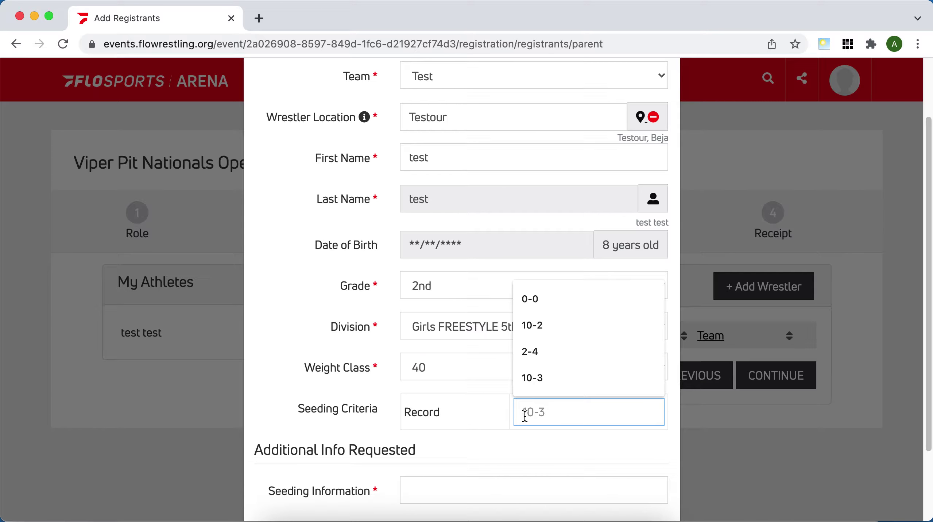
text(10-)
click(533, 444)
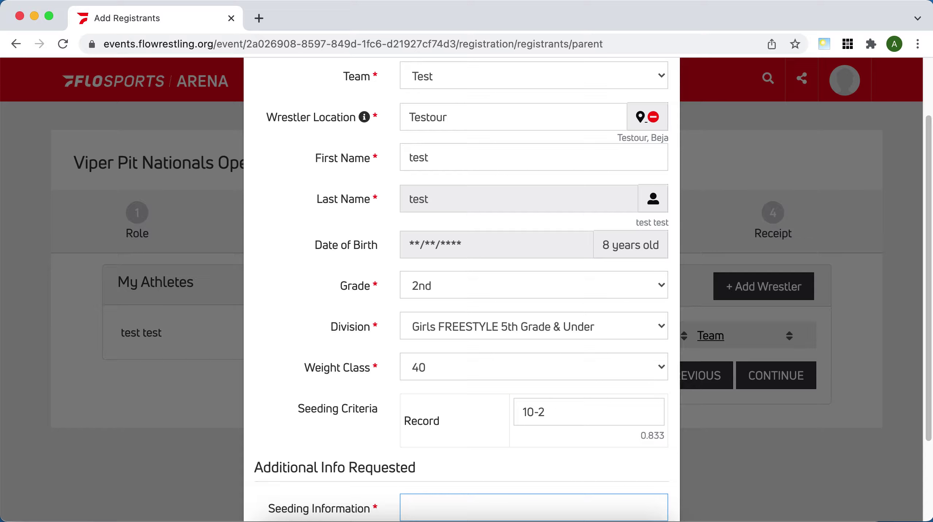
text(champ)
scroll(533, 364, down, 3)
click(575, 462)
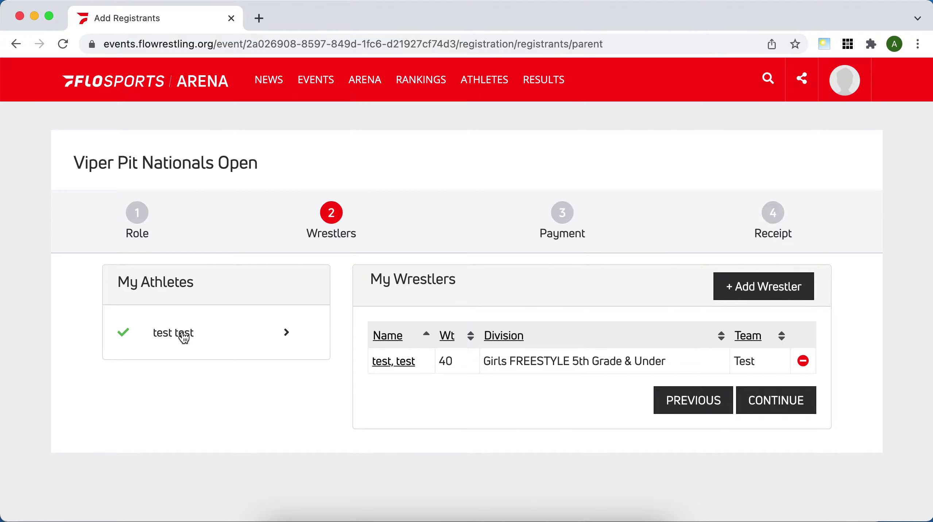
click(182, 333)
Step: Add test test with team Test in Girls FOLKSTYLE 5th Grade & Under at 40 with record 10-2
click(425, 155)
click(454, 288)
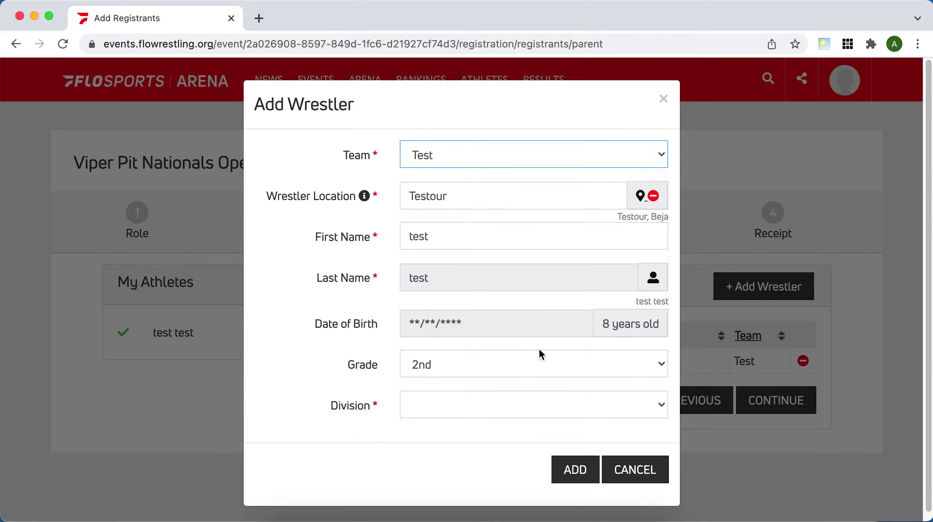
click(434, 407)
scroll(456, 503, down, 2)
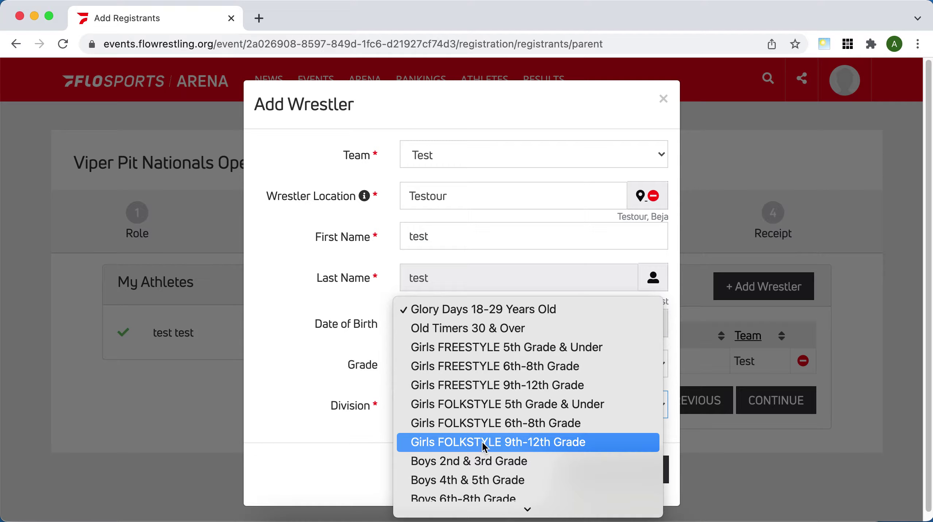
click(499, 405)
click(498, 446)
click(498, 450)
scroll(542, 401, down, 3)
click(542, 400)
text(10-2)
key(Tab)
text(cha)
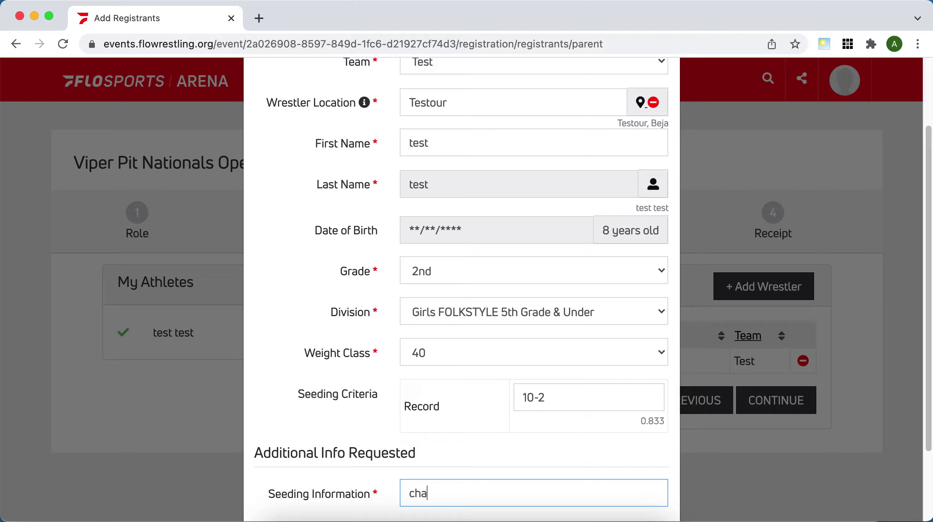
text(mp)
scroll(534, 364, down, 3)
click(576, 462)
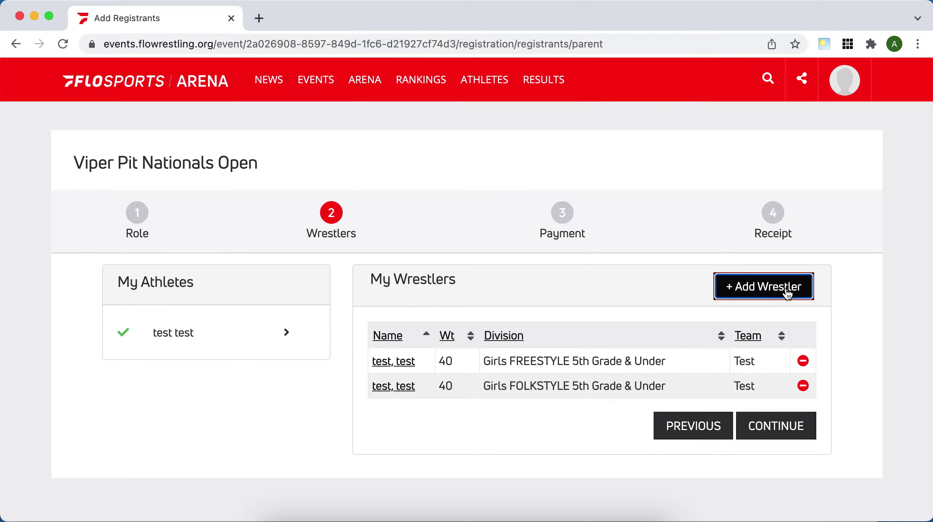
click(763, 286)
click(532, 154)
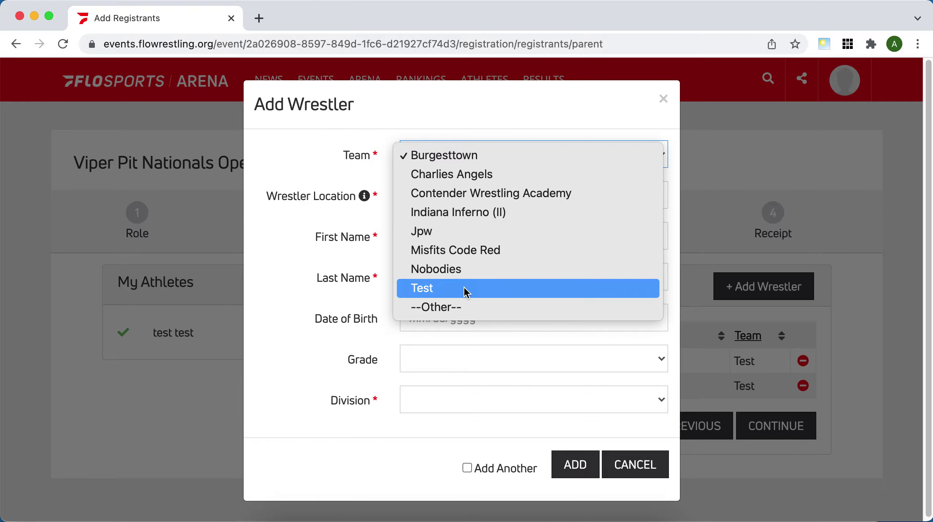
click(438, 287)
click(459, 236)
text(adam)
key(Tab)
text(polly)
key(Tab)
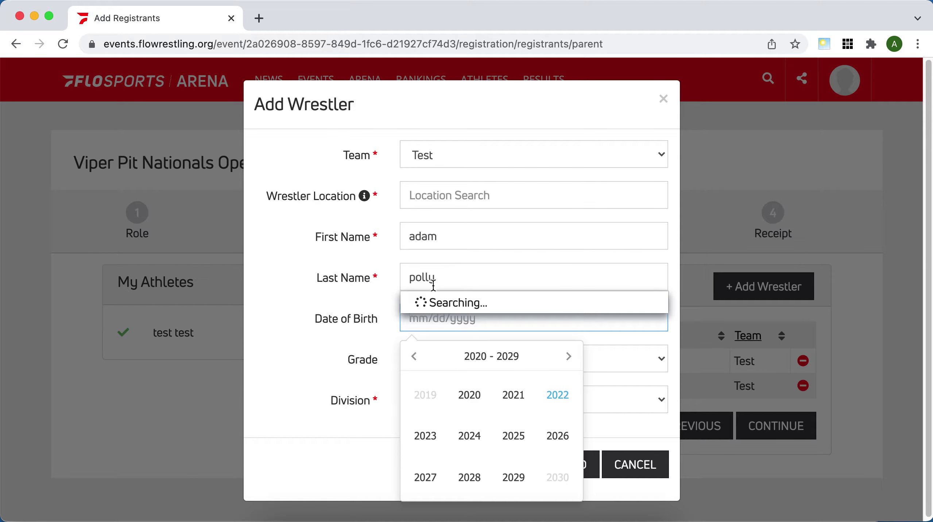
click(414, 355)
click(470, 435)
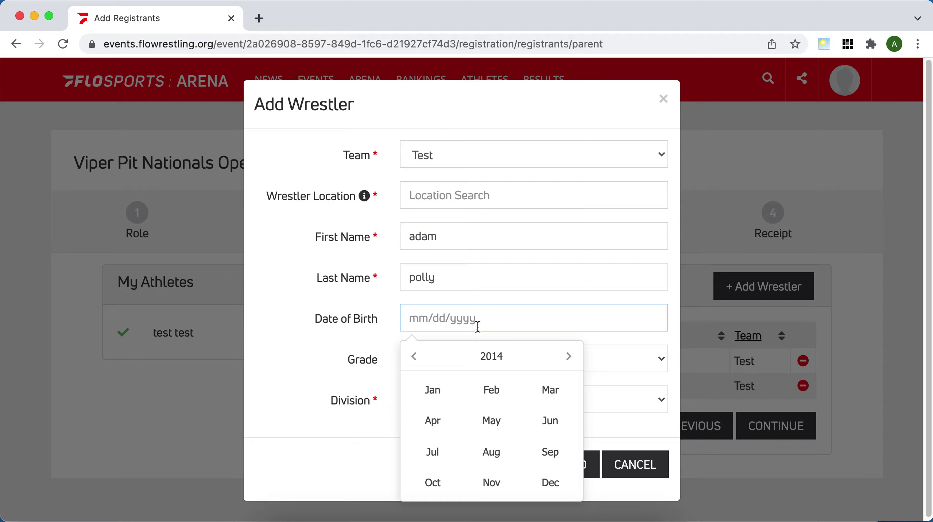
click(491, 390)
click(493, 429)
click(587, 397)
click(601, 359)
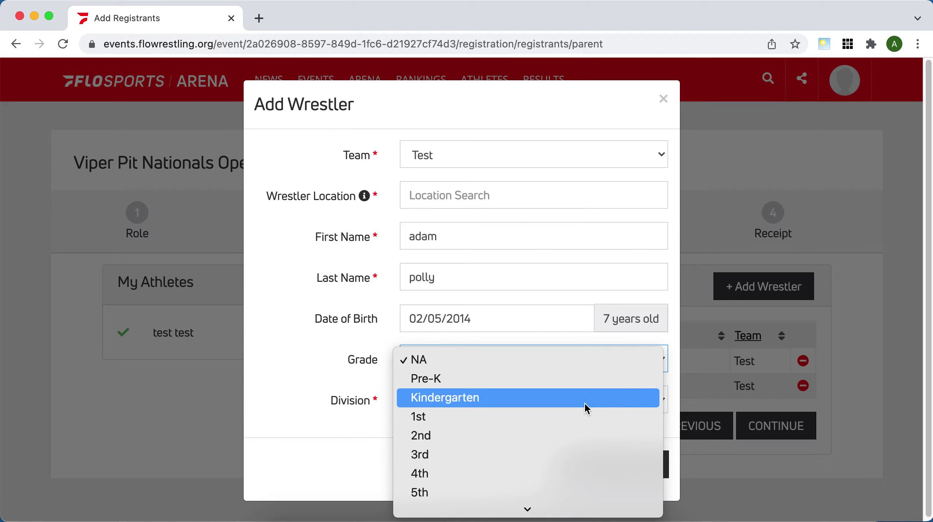
click(574, 434)
scroll(572, 399, down, 3)
Step: Enter him in Boys 2nd & 3rd Grade at 50 with record and seeding, and submit
click(533, 279)
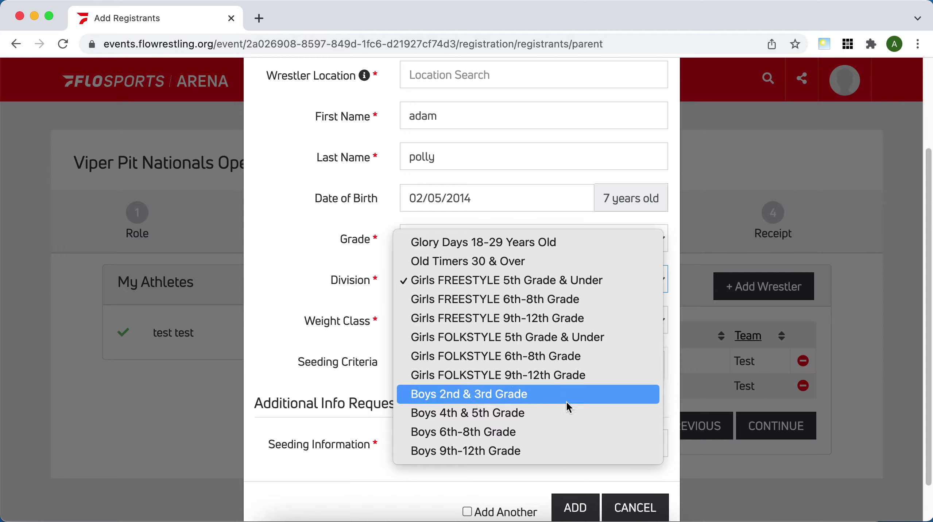
click(545, 393)
click(490, 320)
click(489, 321)
click(581, 366)
text(10-2)
key(Tab)
text(amp)
scroll(467, 365, down, 2)
click(573, 467)
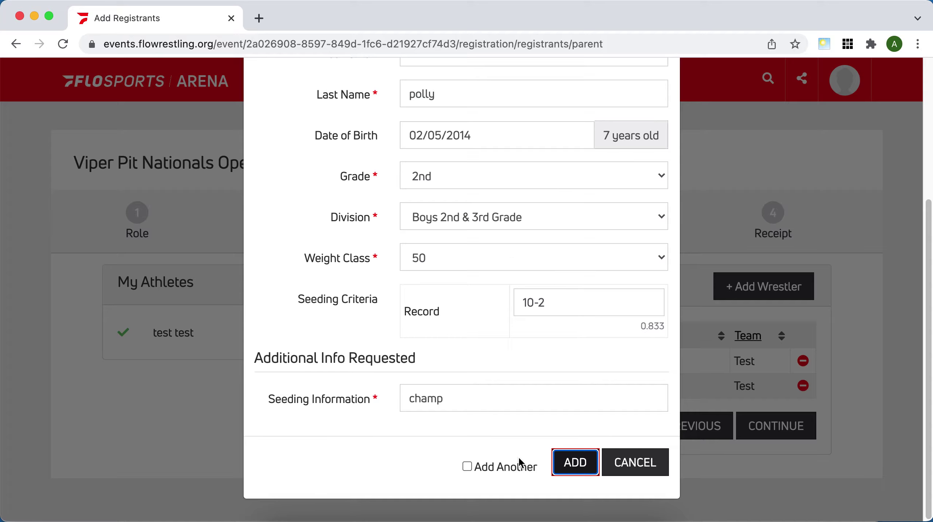
Step: Fill the missing location as Bethlehem, PA and submit the wrestler again
click(573, 466)
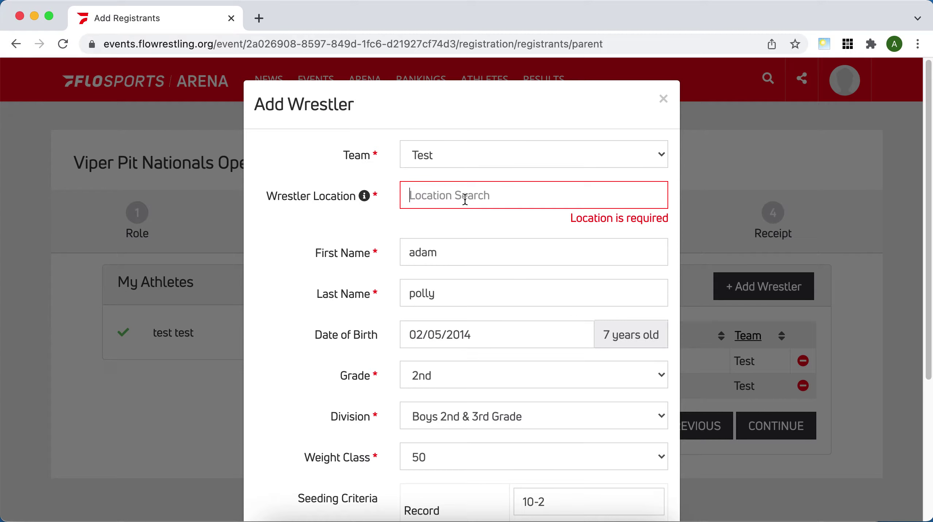
text(belhleh)
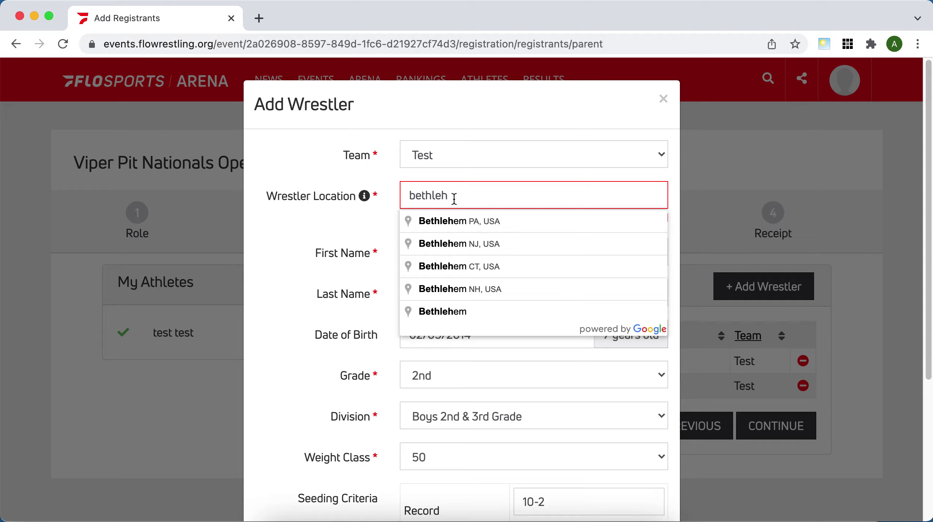
click(467, 220)
scroll(472, 219, down, 5)
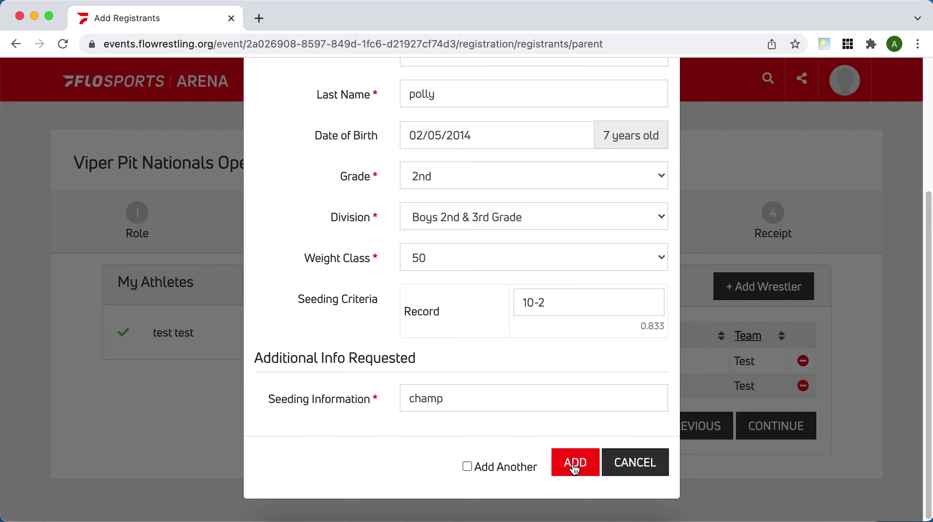
click(575, 462)
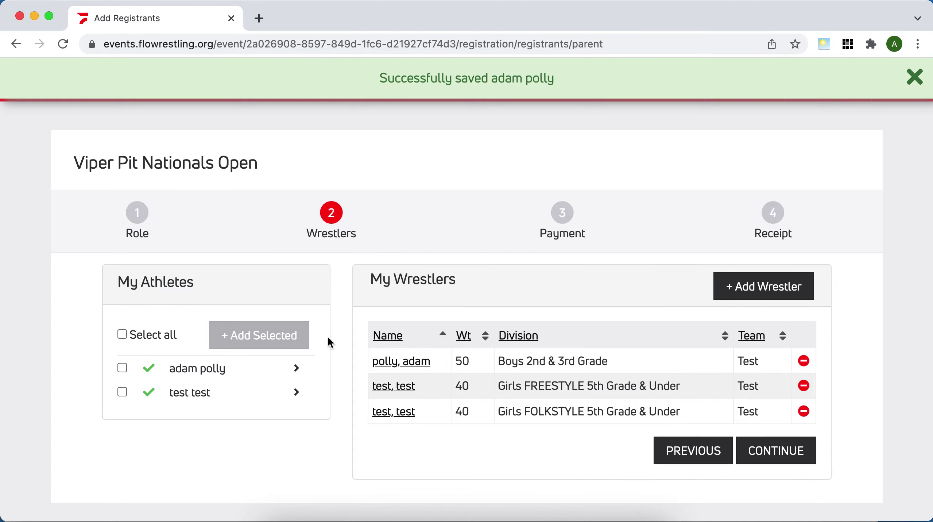
click(192, 374)
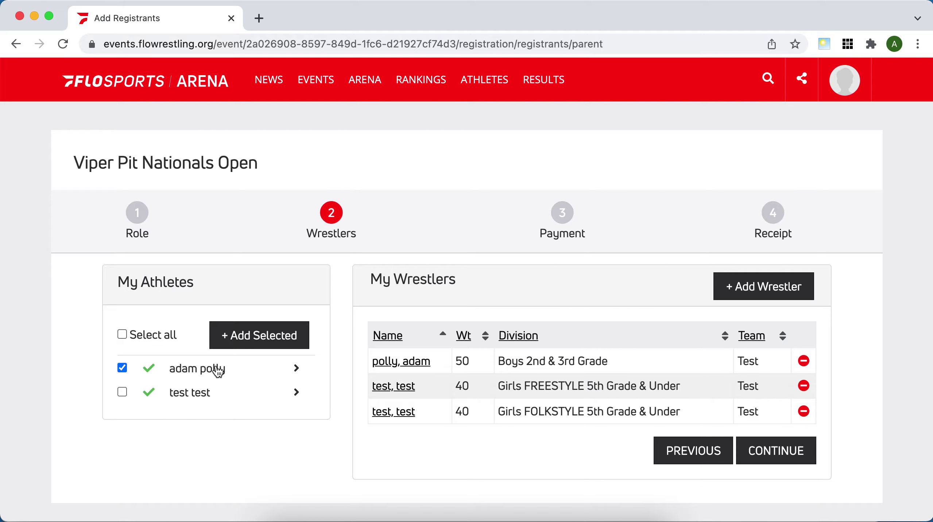
click(261, 339)
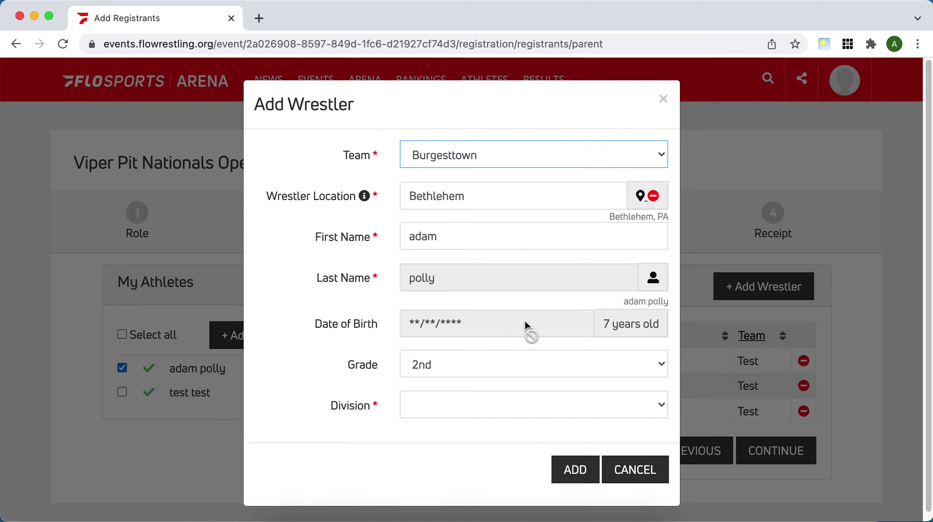
click(497, 399)
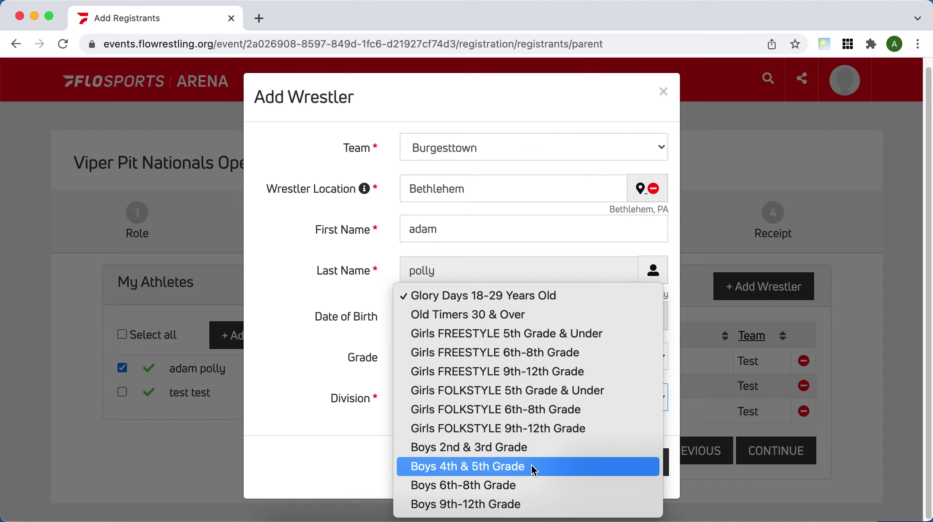
click(532, 466)
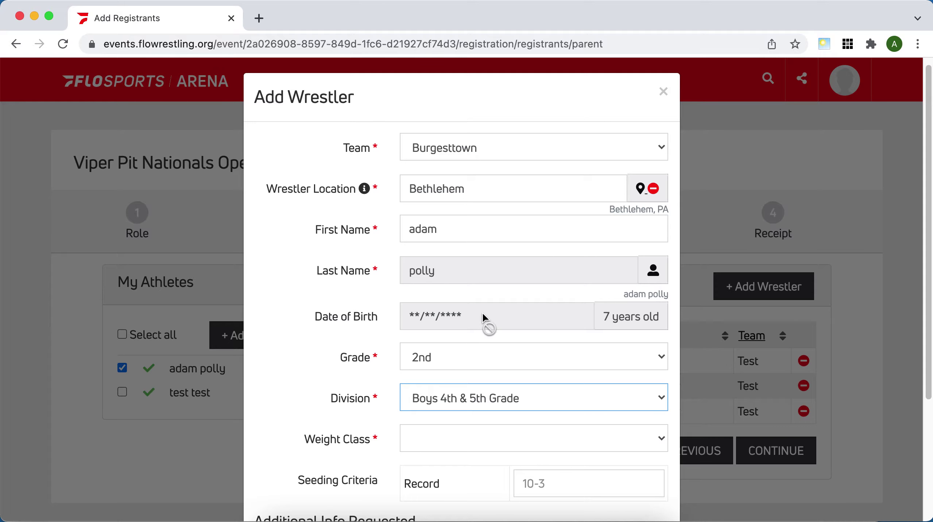
scroll(482, 312, down, 3)
click(483, 336)
click(482, 338)
click(560, 386)
text(10-2)
key(Tab)
text(amp)
scroll(624, 338, down, 3)
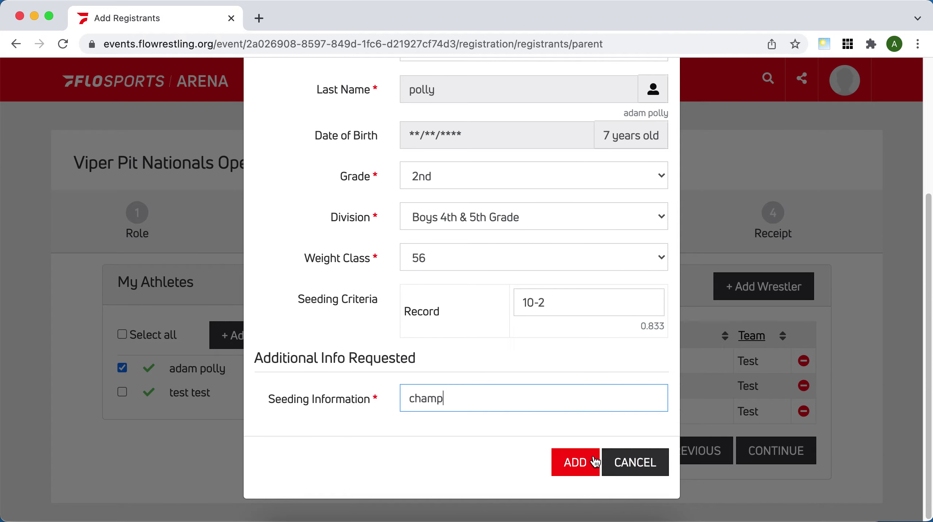
click(580, 466)
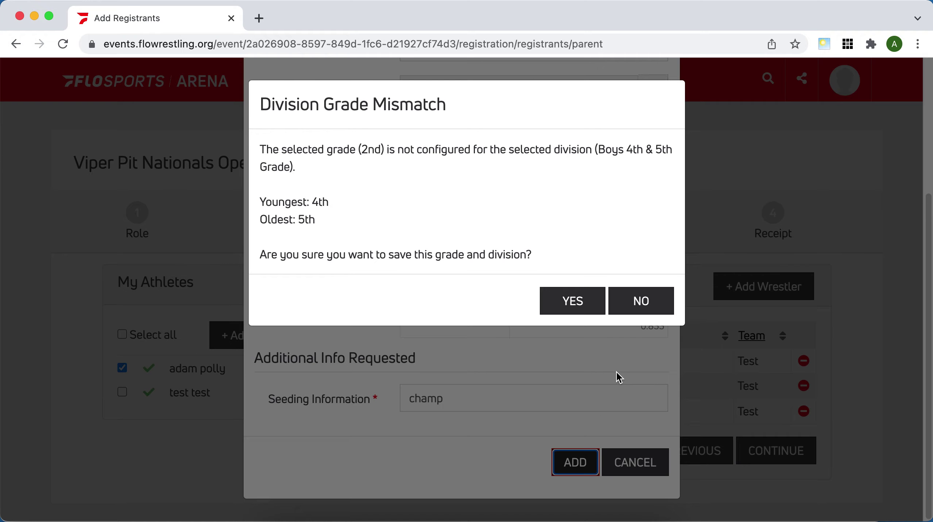
Step: Save despite the grade/division mismatch warning and continue to the Payment step
click(573, 301)
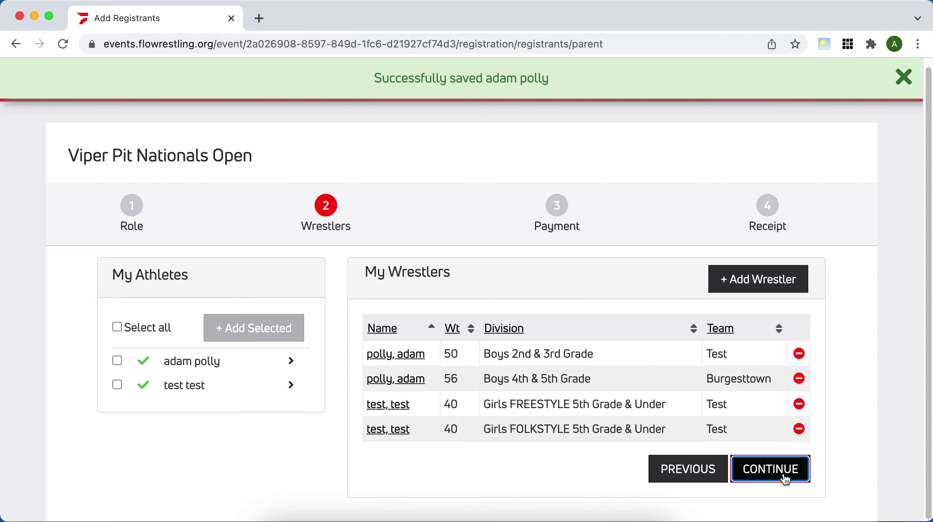
click(770, 469)
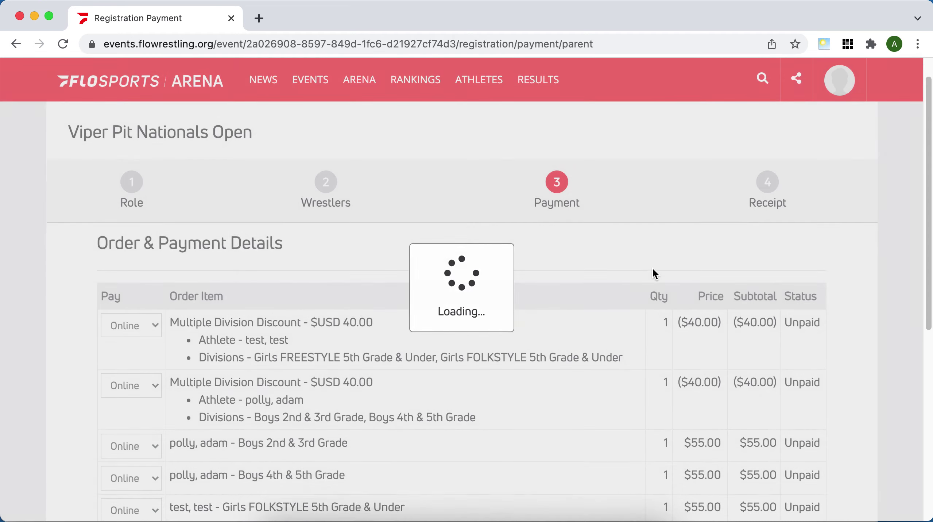
scroll(653, 266, down, 3)
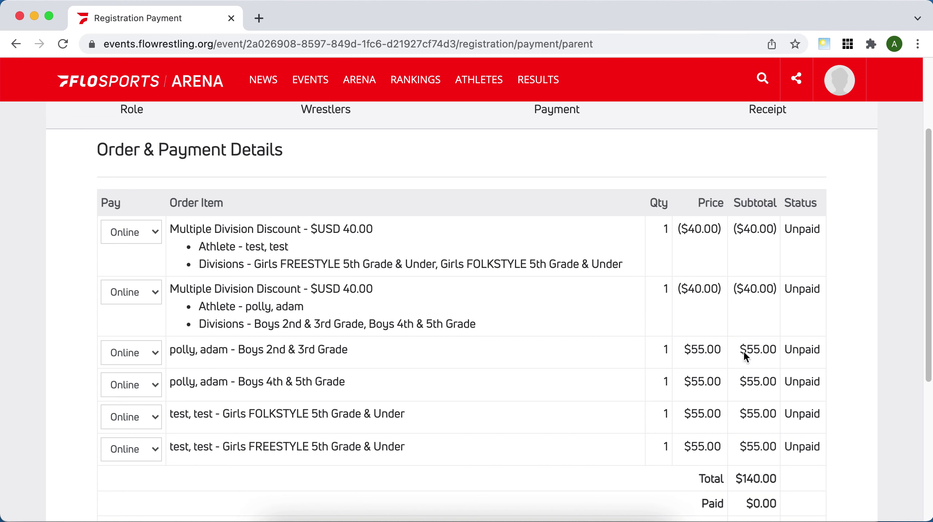
scroll(738, 291, down, 5)
scroll(738, 292, down, 2)
scroll(630, 272, down, 2)
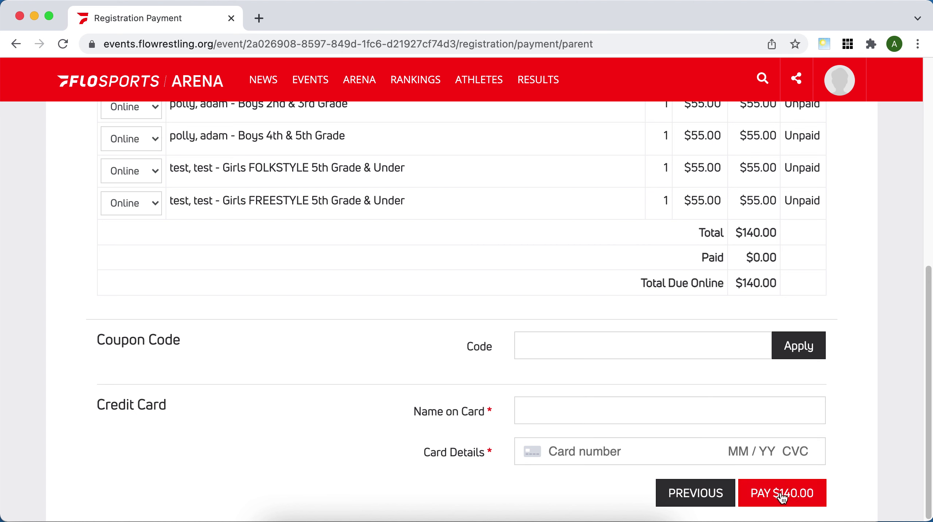
scroll(839, 478, up, 5)
scroll(838, 477, up, 5)
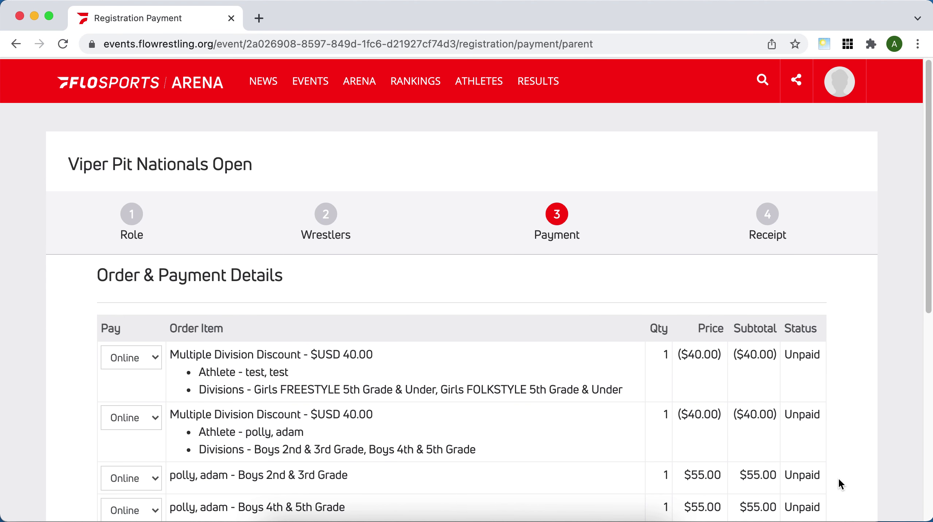